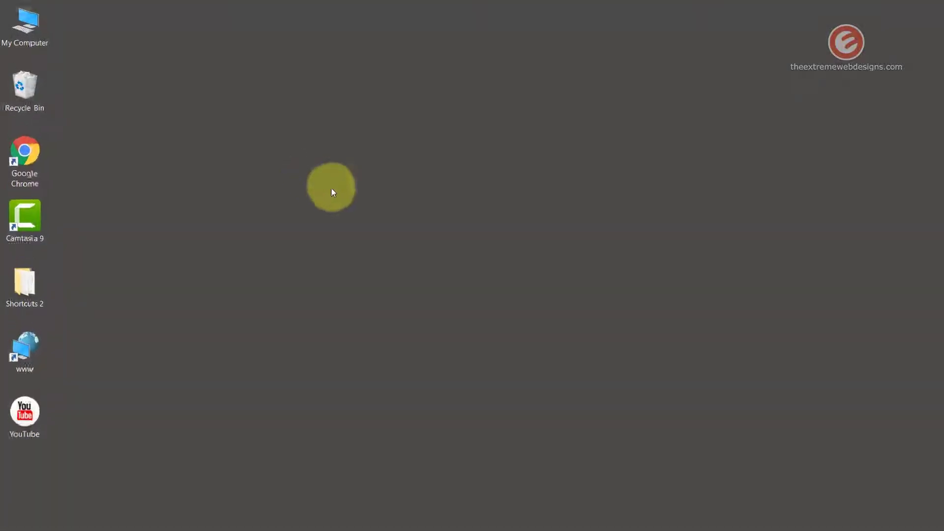
# Step: Select the My Computer icon on the Windows desktop
pyautogui.click(15, 27)
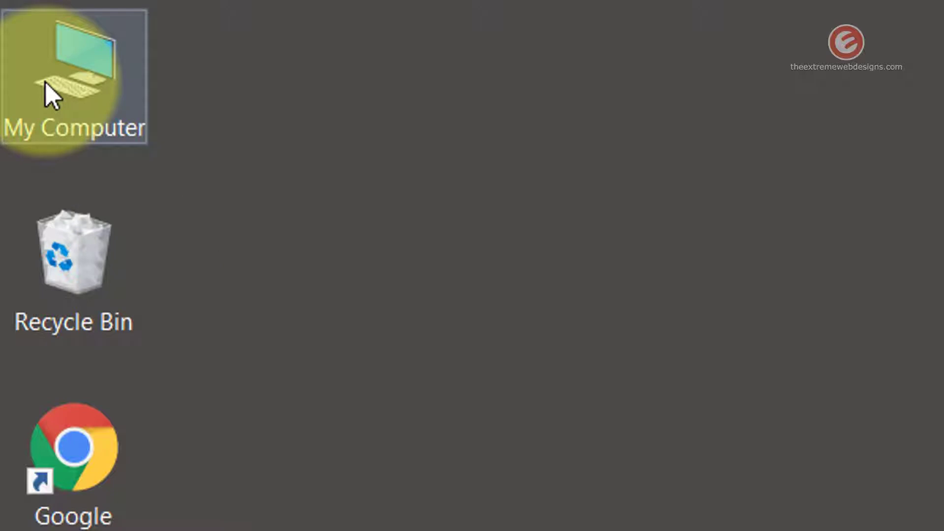
# Step: Open My Computer in File Explorer, go to Quick access, and select the Recent files entries
pyautogui.doubleClick(47, 86)
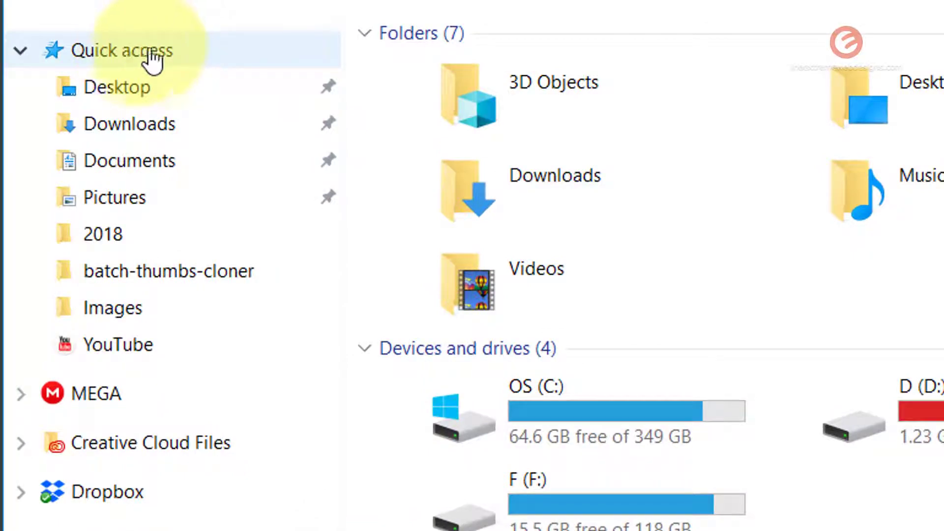
pyautogui.click(211, 49)
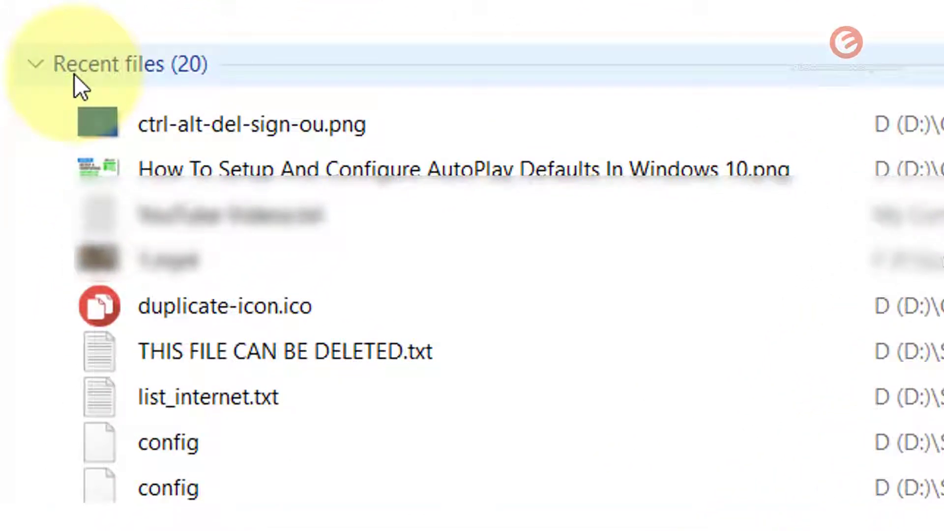
pyautogui.click(29, 266)
# Step: Collapse and re-expand the Recent files and Frequent folders groups, leaving both expanded
pyautogui.click(40, 69)
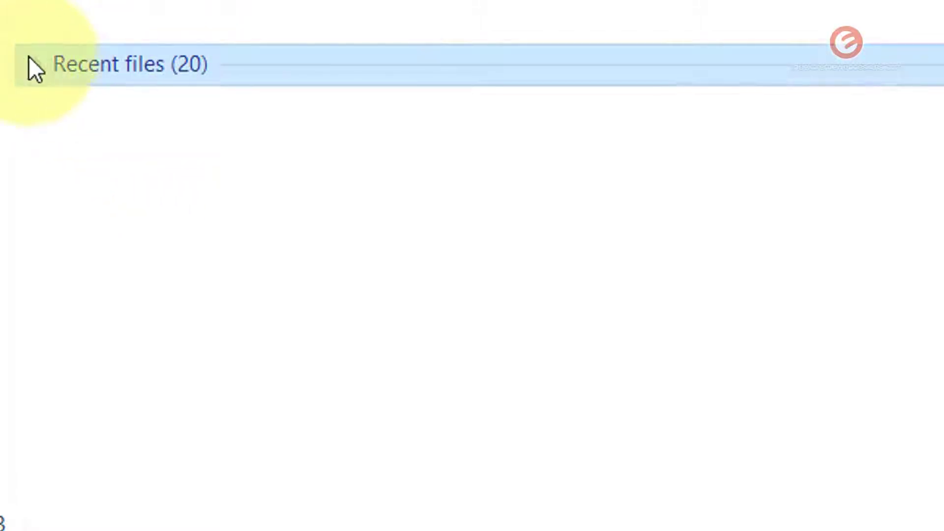
pyautogui.click(40, 64)
pyautogui.click(40, 64)
pyautogui.click(41, 64)
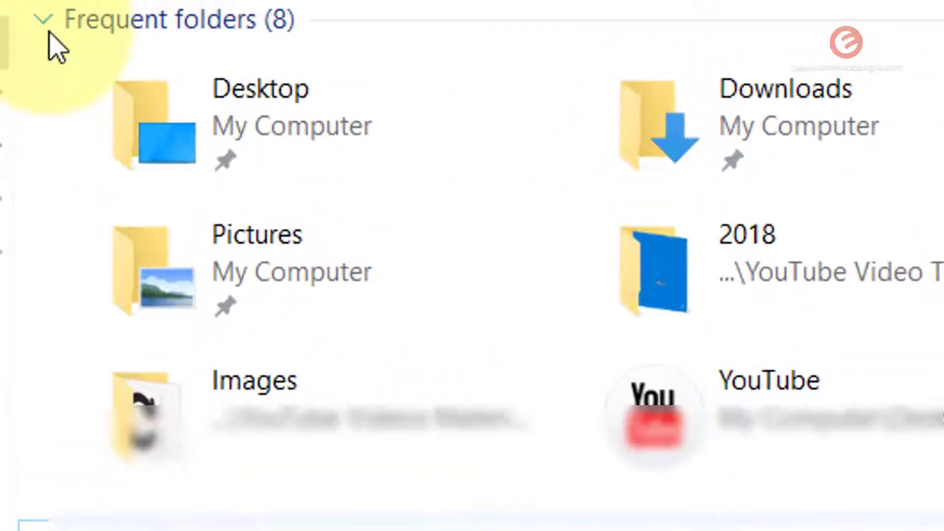
pyautogui.click(47, 23)
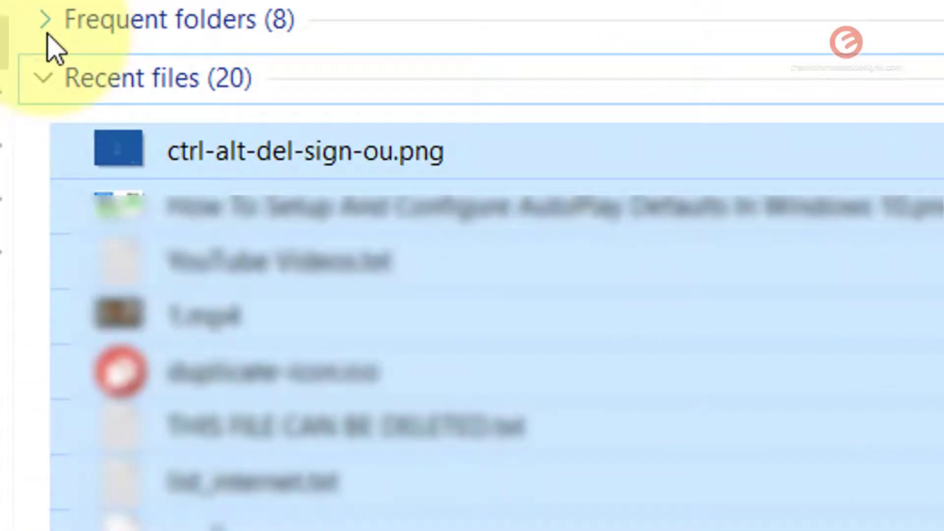
pyautogui.click(48, 35)
pyautogui.click(46, 32)
pyautogui.click(46, 32)
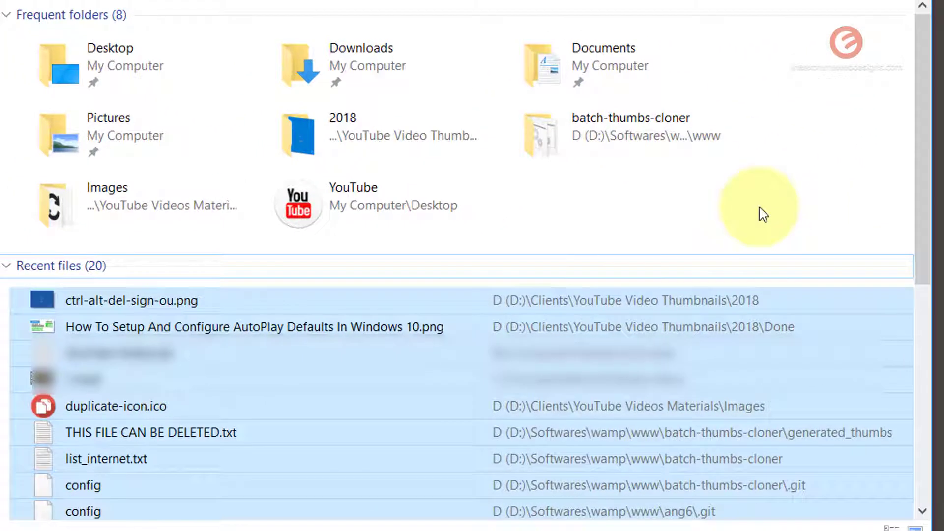
# Step: Remove ctrl-alt-del-sign-ou.png from Quick access's Recent files list
pyautogui.click(459, 225)
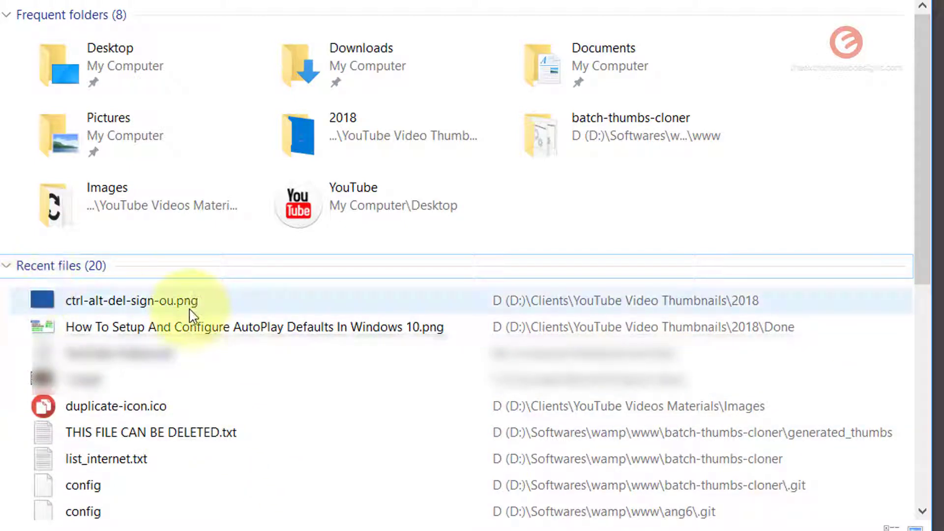
pyautogui.rightClick(131, 304)
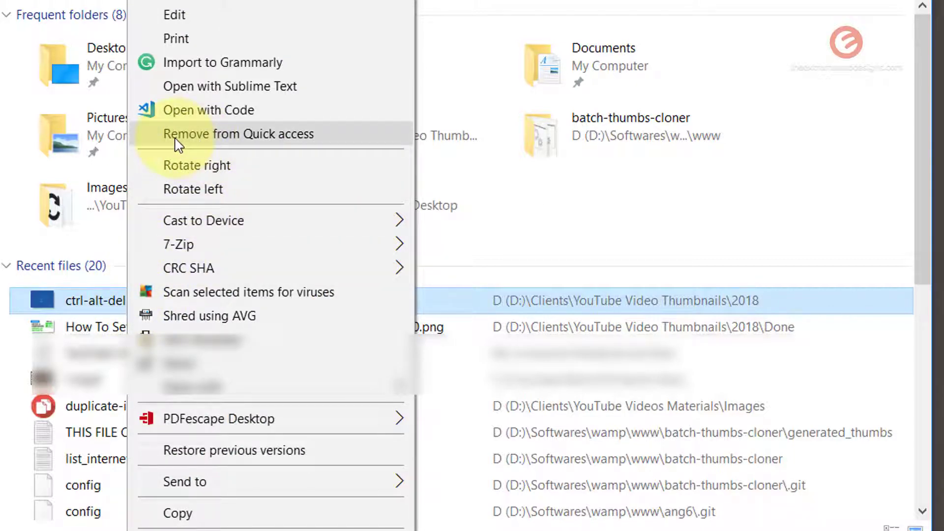
pyautogui.click(340, 140)
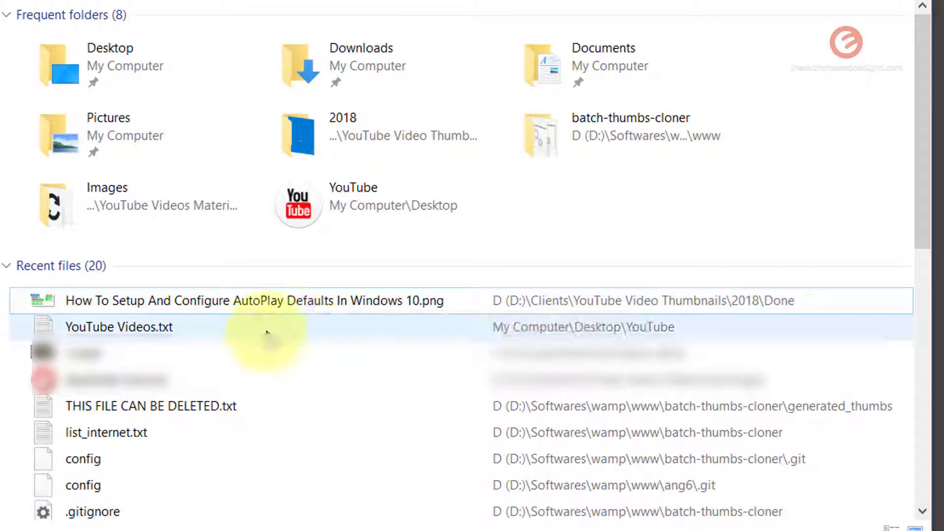
# Step: Check the context menu for YouTube Videos.txt and dismiss it without changes
pyautogui.rightClick(237, 329)
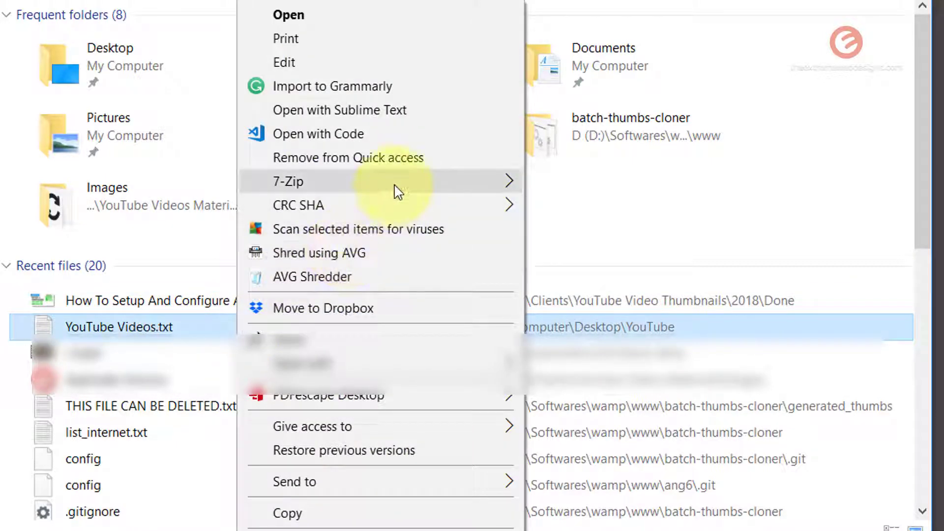
pyautogui.moveTo(397, 203)
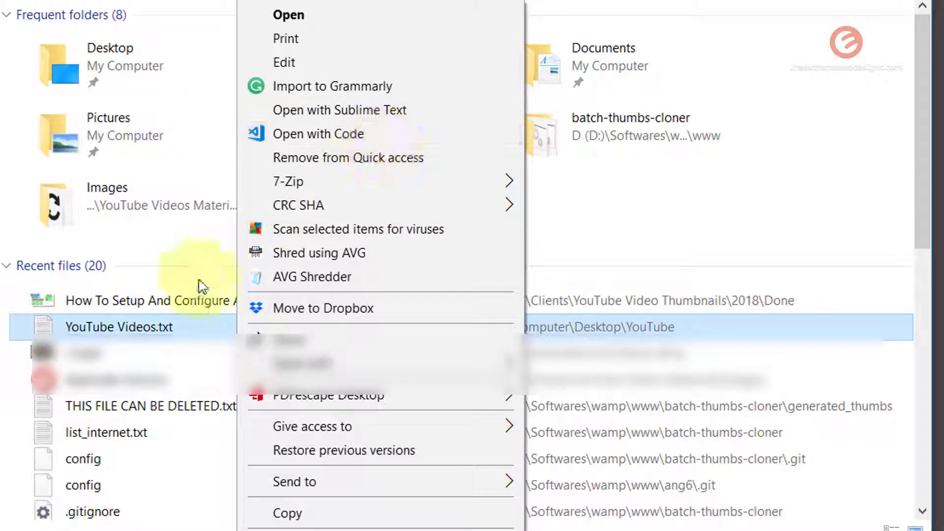
pyautogui.click(187, 325)
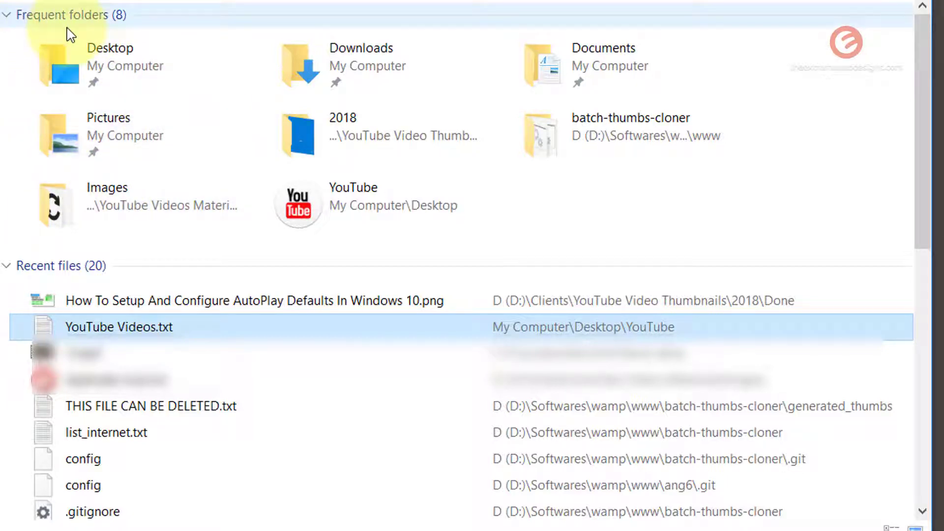
# Step: Review the context menus for the Images and Pictures folders without changing anything
pyautogui.rightClick(157, 203)
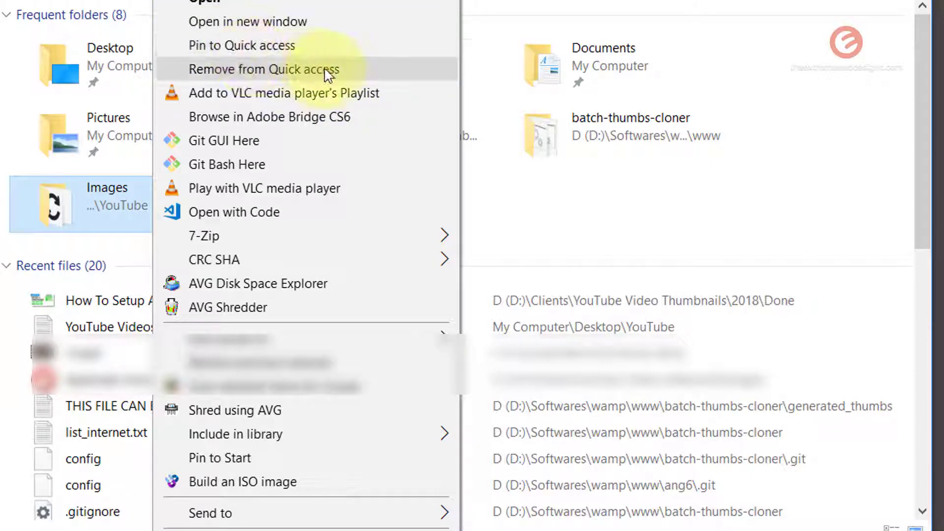
pyautogui.click(521, 230)
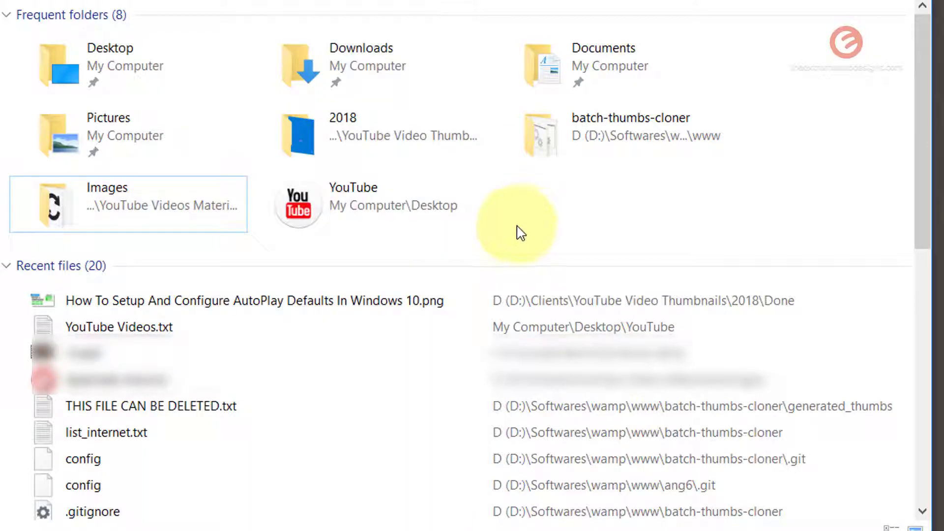
pyautogui.rightClick(133, 140)
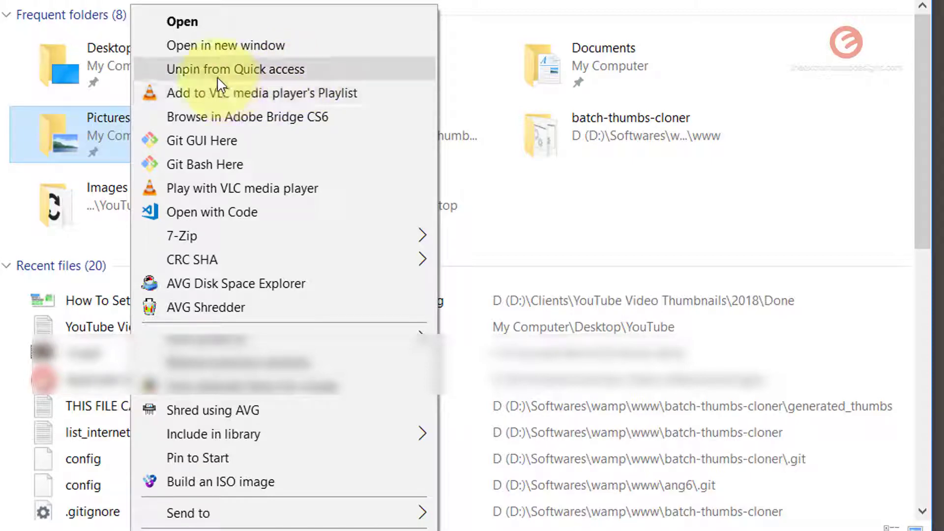
pyautogui.click(120, 206)
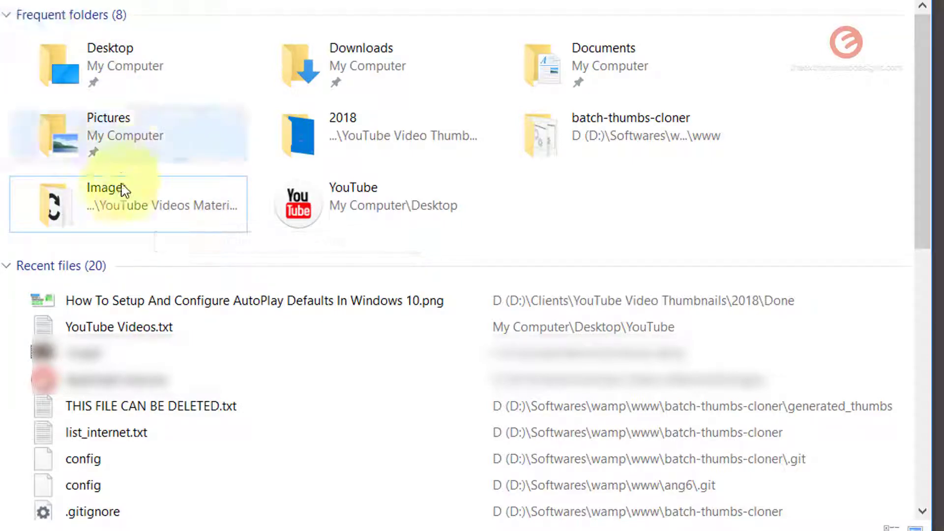
# Step: Pin the Images folder to Quick access, then unpin it again
pyautogui.rightClick(154, 209)
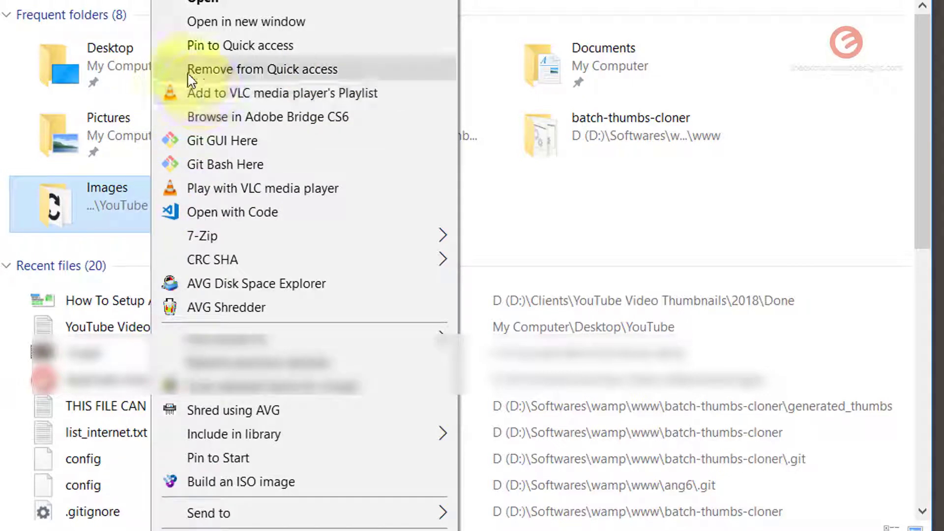
pyautogui.click(204, 49)
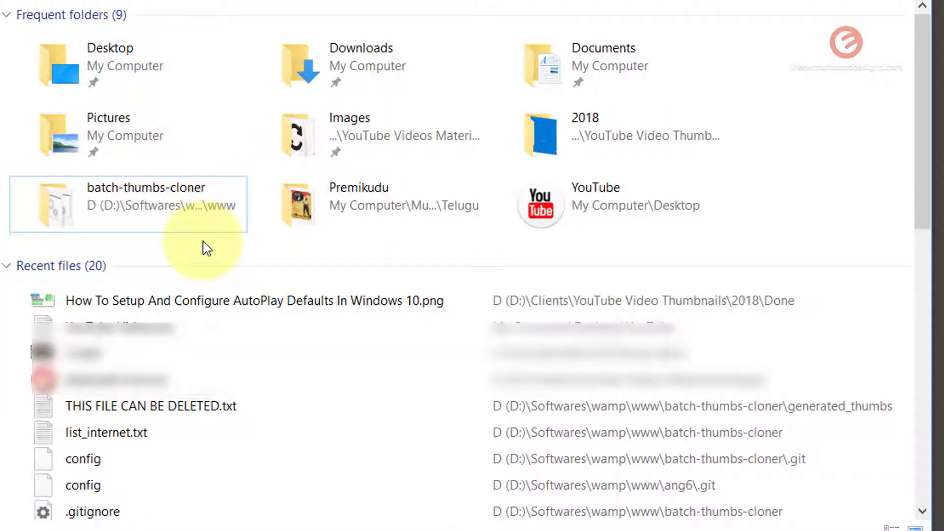
pyautogui.rightClick(369, 150)
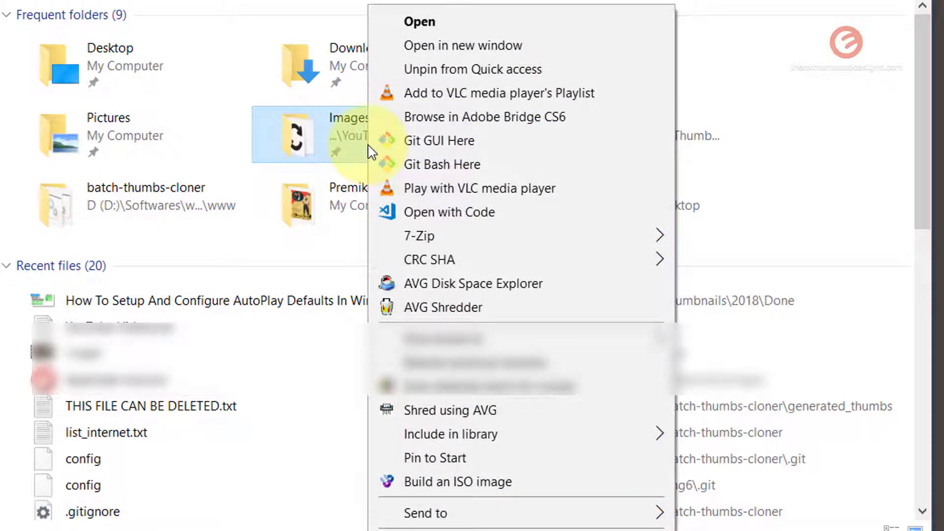
pyautogui.click(433, 74)
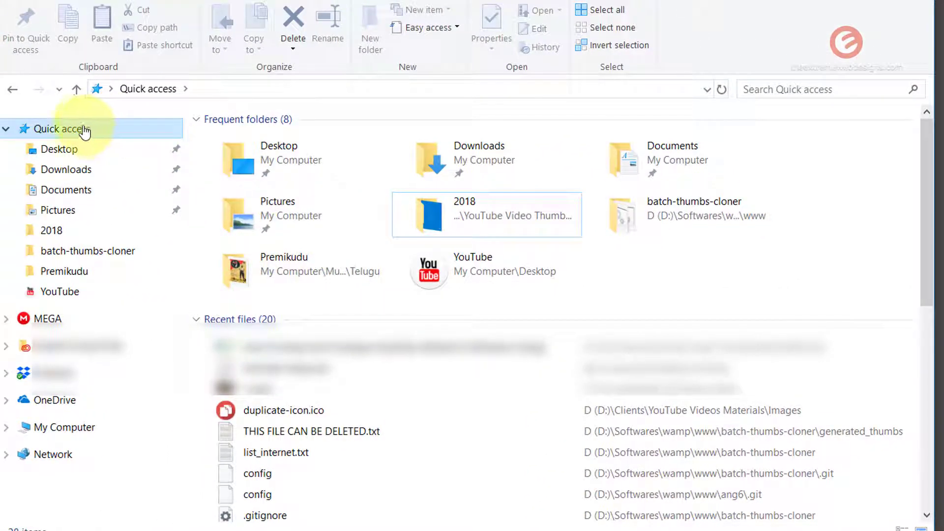
# Step: Open Folder Options from the Quick access right-click menu in the navigation pane
pyautogui.rightClick(117, 128)
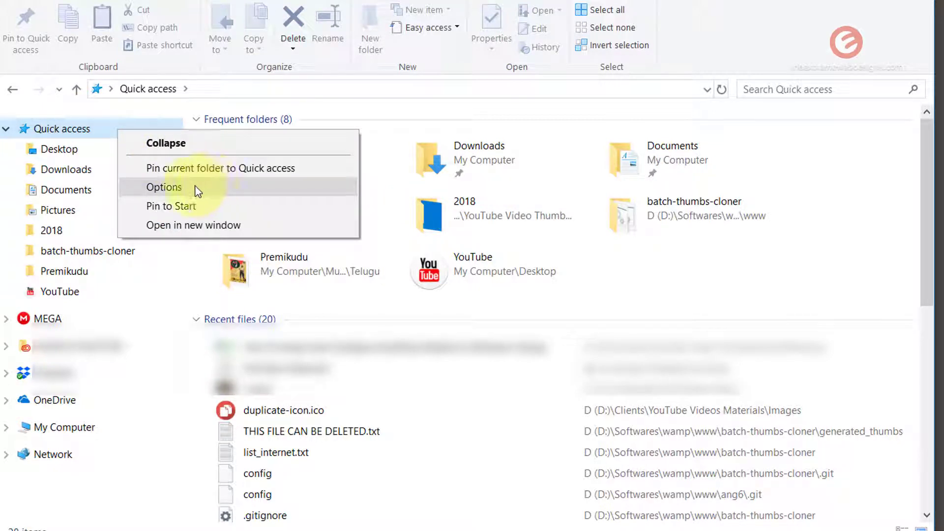
pyautogui.click(222, 188)
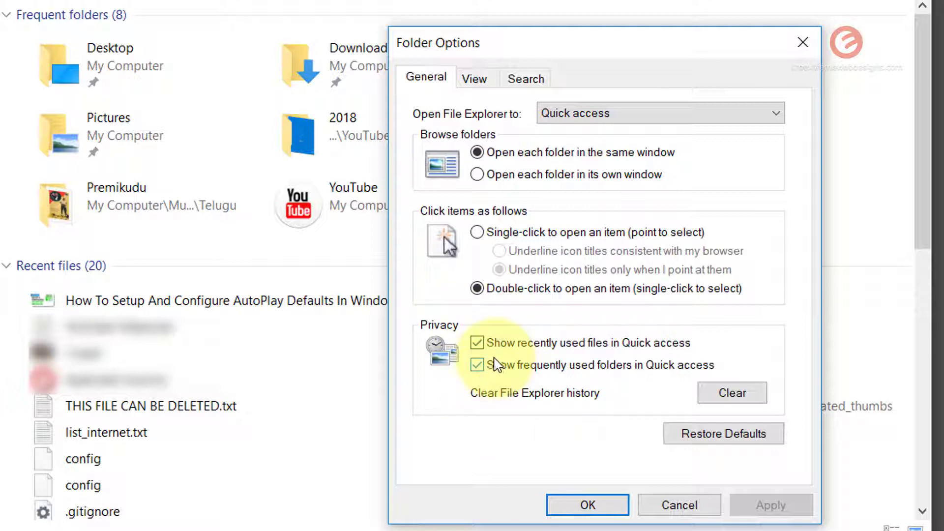
# Step: Clear the File Explorer history using the Privacy section's Clear button
pyautogui.click(755, 400)
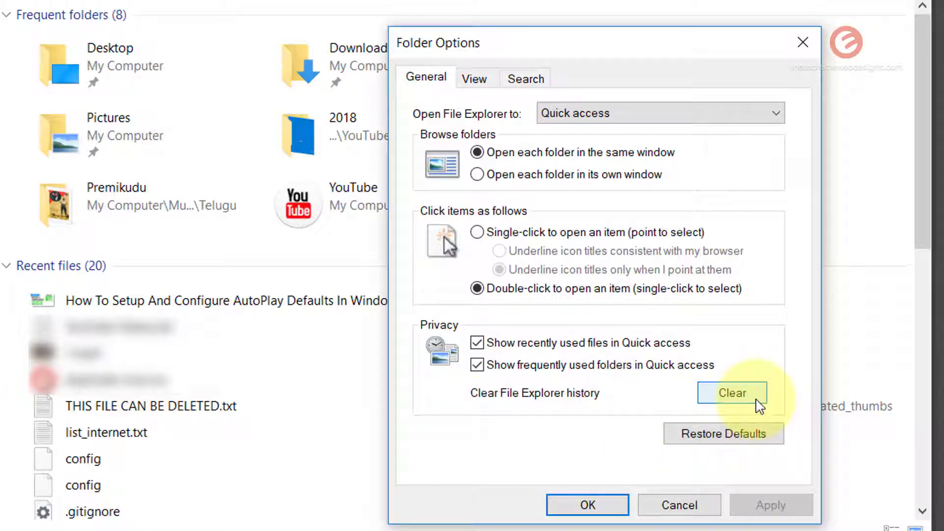
pyautogui.click(760, 400)
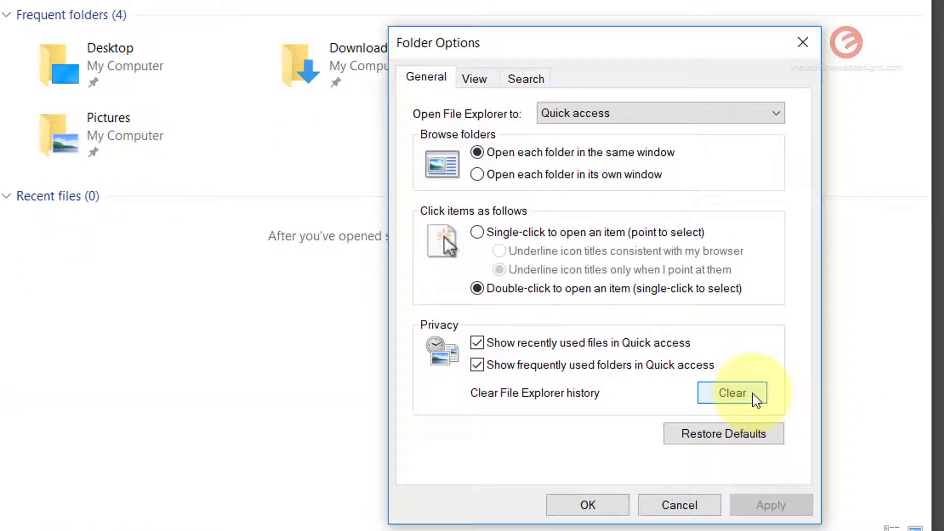
pyautogui.click(20, 246)
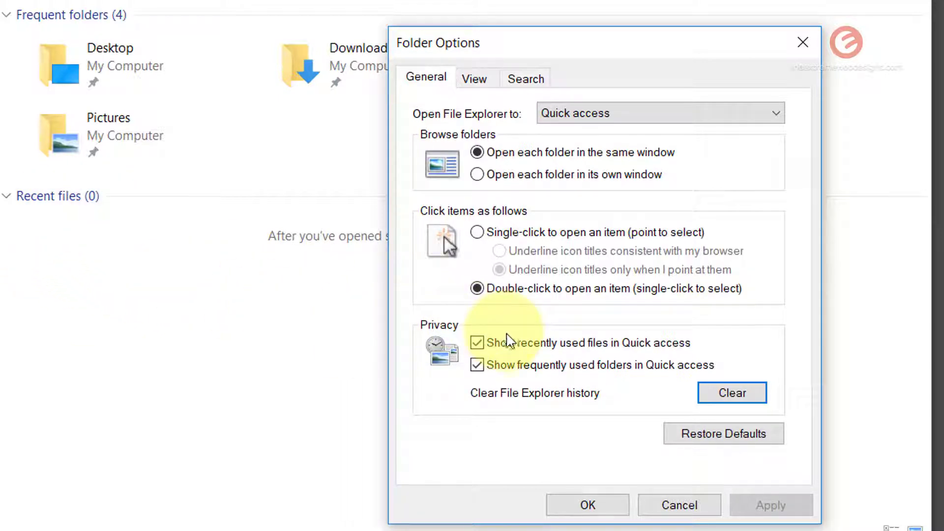
# Step: Turn off recently used files in Quick access and apply, then uncheck frequently used folders
pyautogui.click(477, 364)
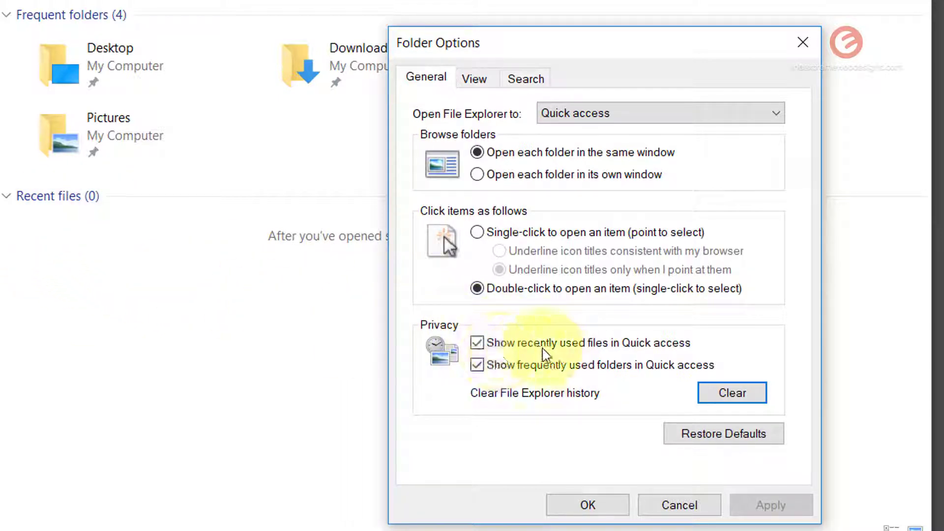
pyautogui.click(481, 345)
pyautogui.click(481, 346)
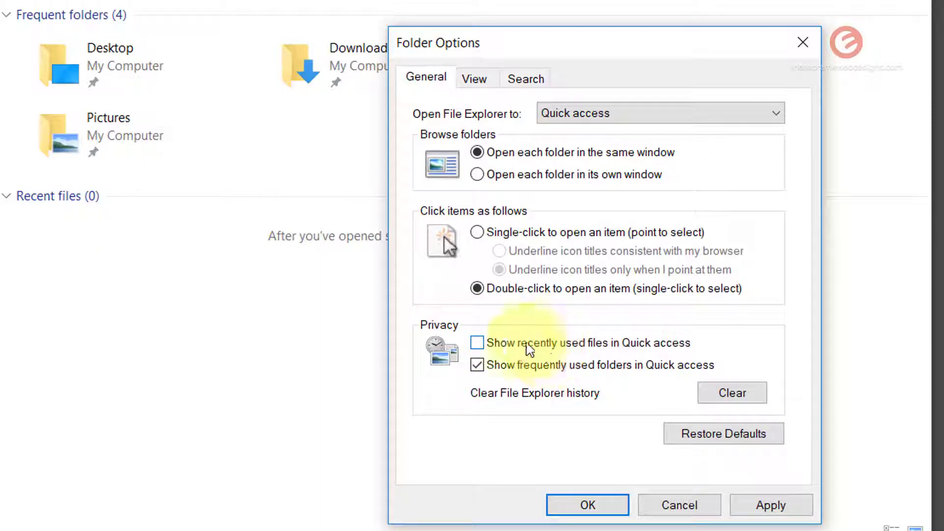
pyautogui.click(772, 509)
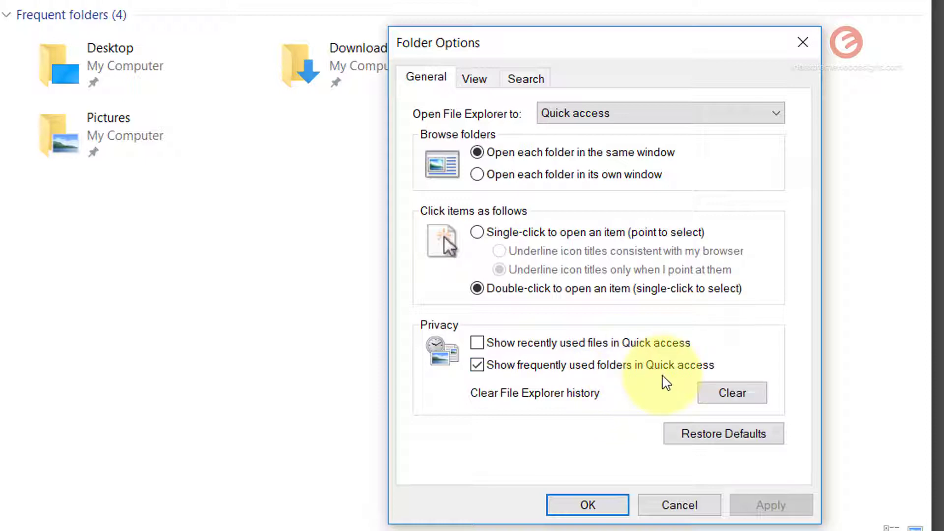
pyautogui.click(577, 369)
# Step: Apply the hidden frequent folders, then re-check both privacy options, apply, and close with OK
pyautogui.click(753, 507)
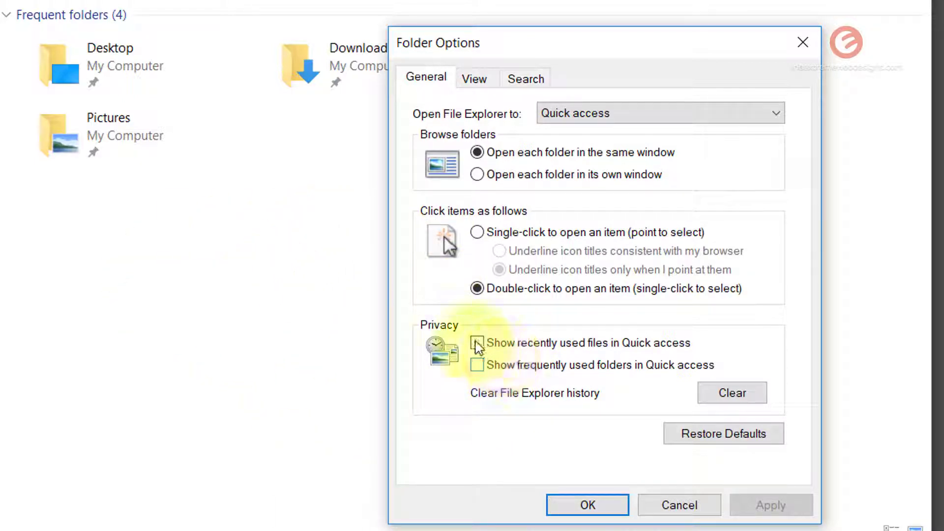
pyautogui.click(477, 343)
pyautogui.click(478, 365)
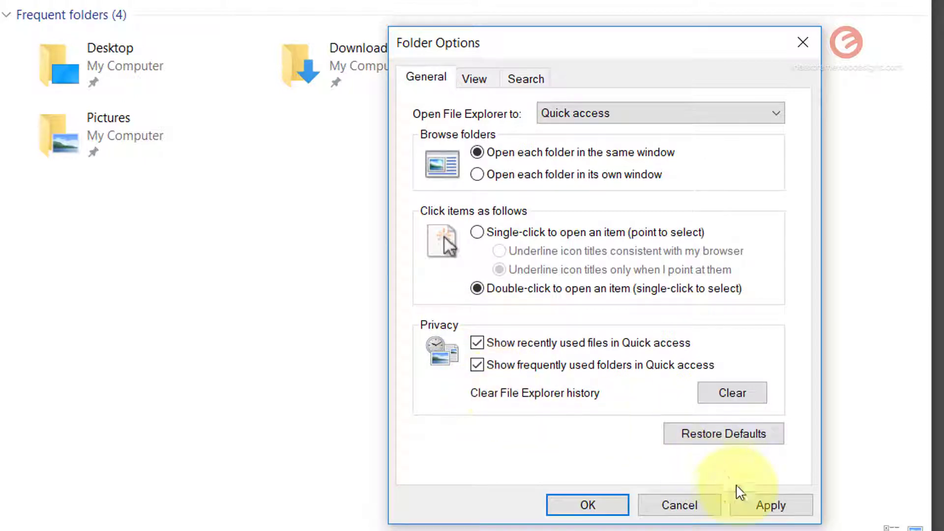
pyautogui.click(770, 506)
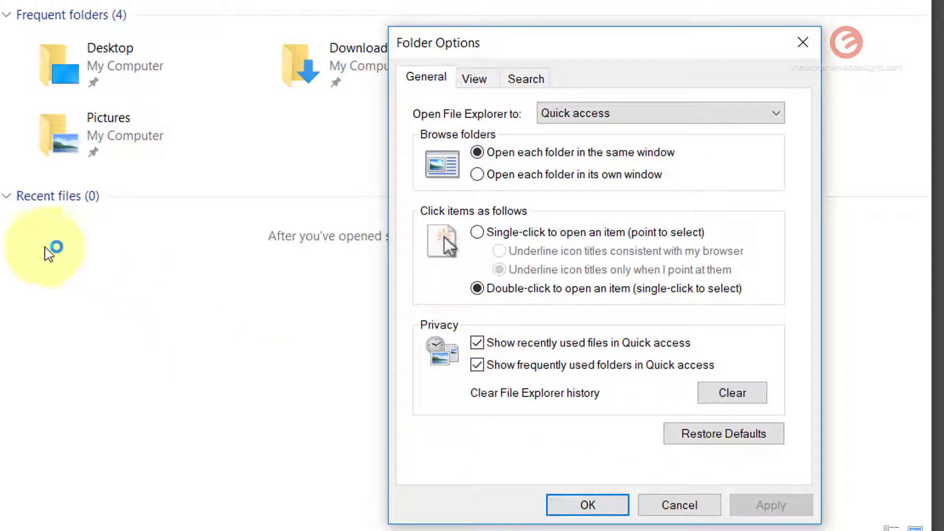
pyautogui.click(588, 505)
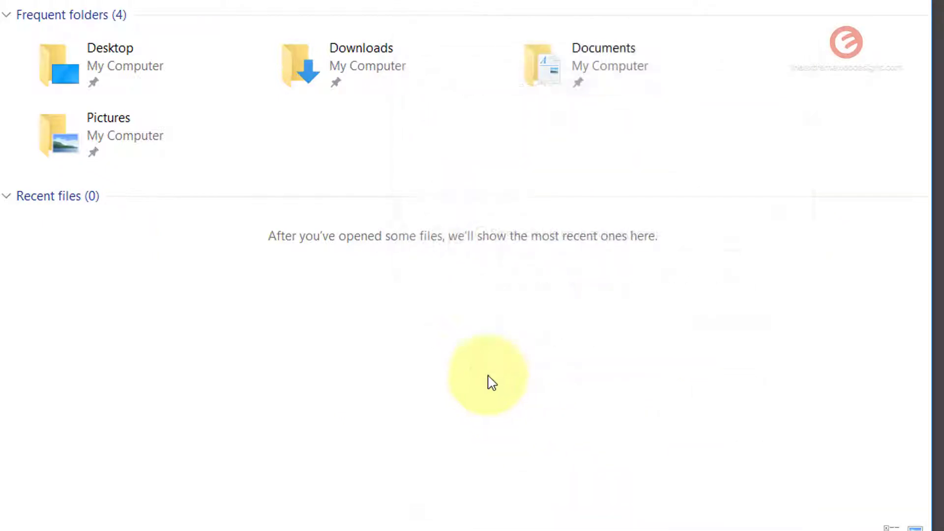